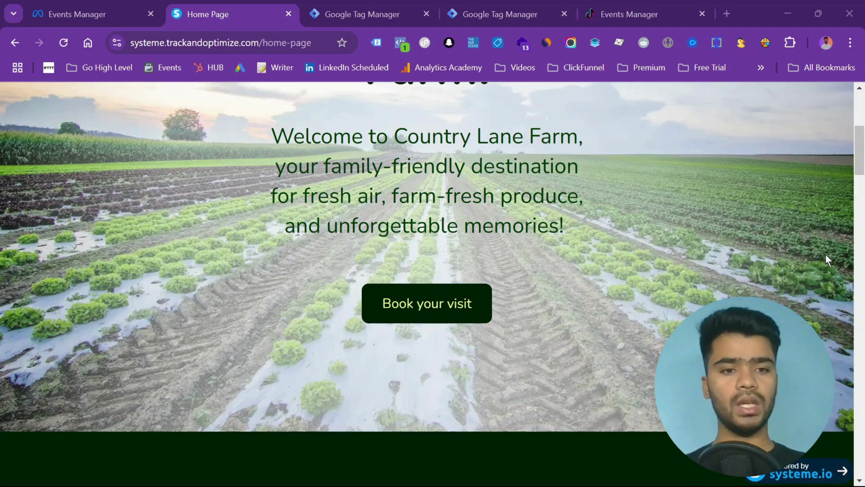
# Switch to the Google Tag Manager tab showing the tag list with the GA4 - Lead tag.
pyautogui.click(383, 6)
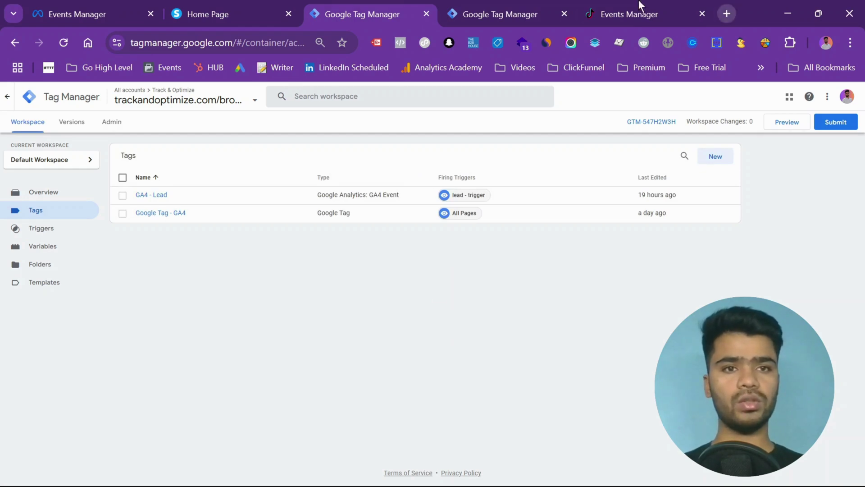
# Go to TikTok Events Manager's Data sources page listing the Go High Level 2024 and Analytics Setup Pro pixels.
pyautogui.click(620, 5)
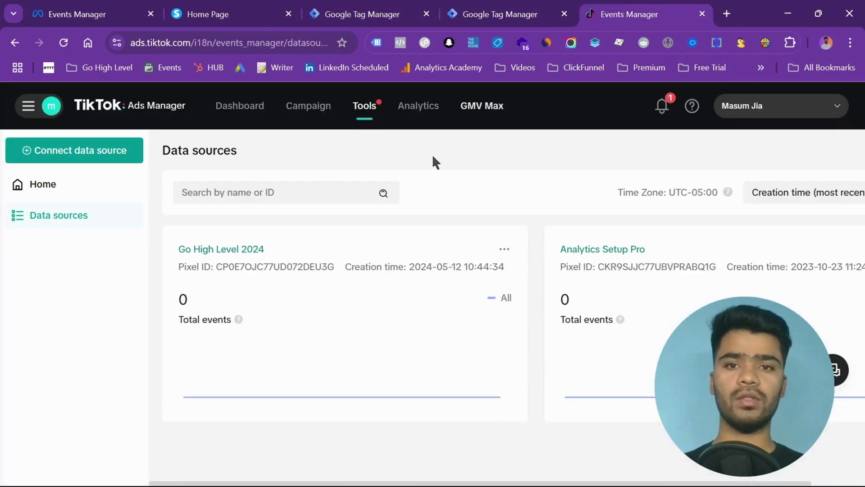
pyautogui.click(28, 105)
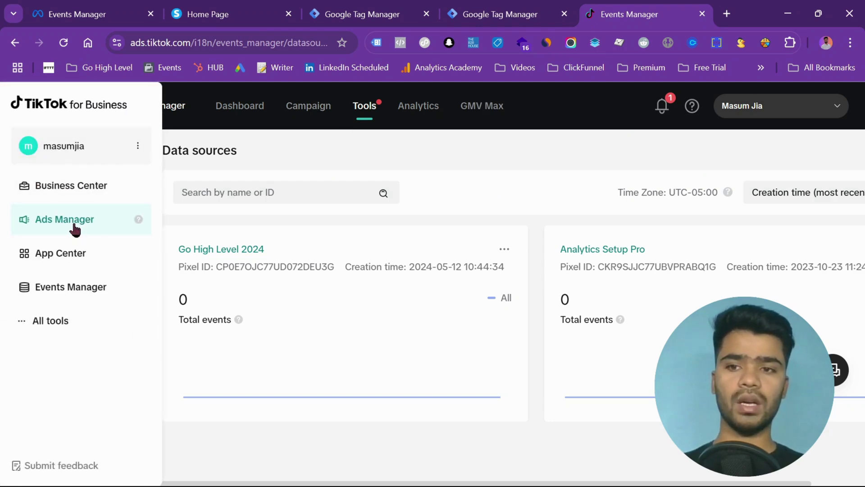
pyautogui.click(469, 205)
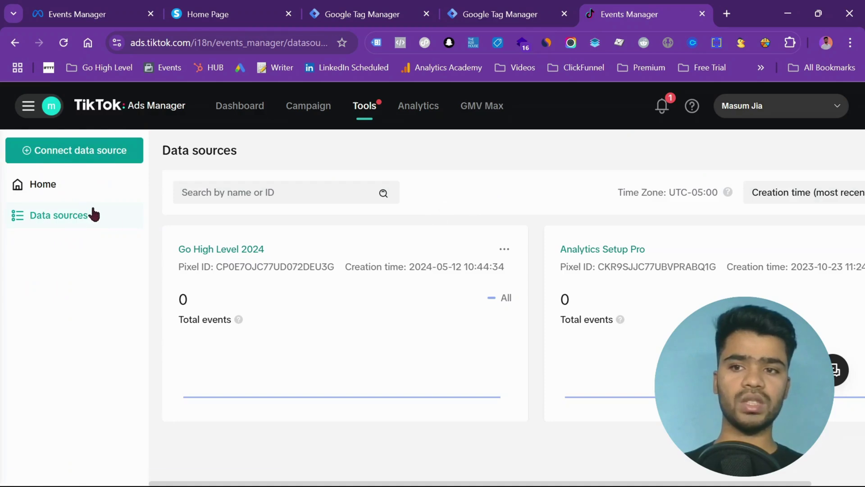
pyautogui.click(27, 105)
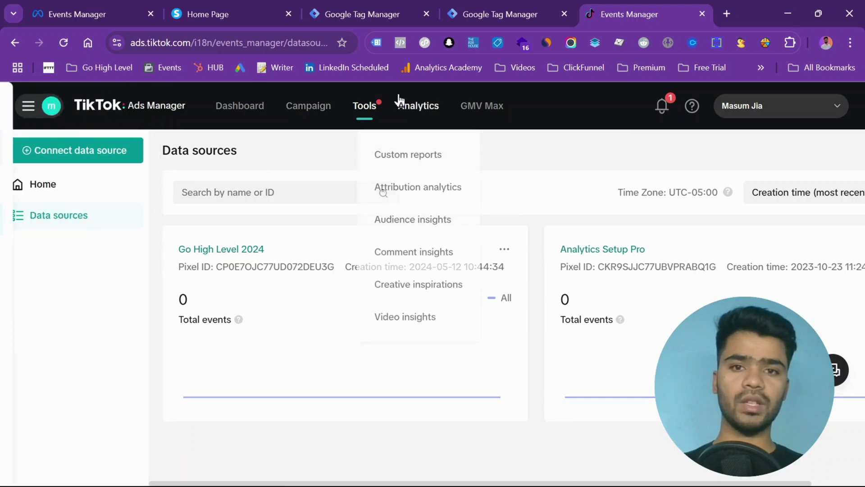
pyautogui.moveTo(365, 116)
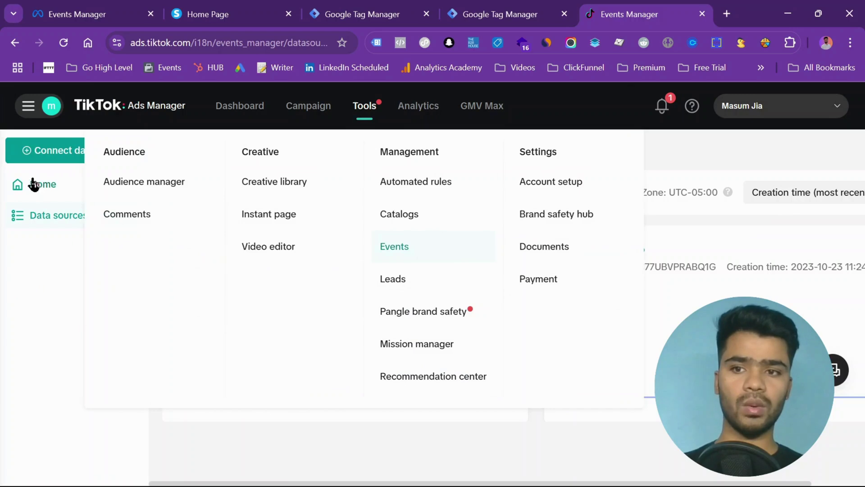
pyautogui.hscroll(2, 598, 304)
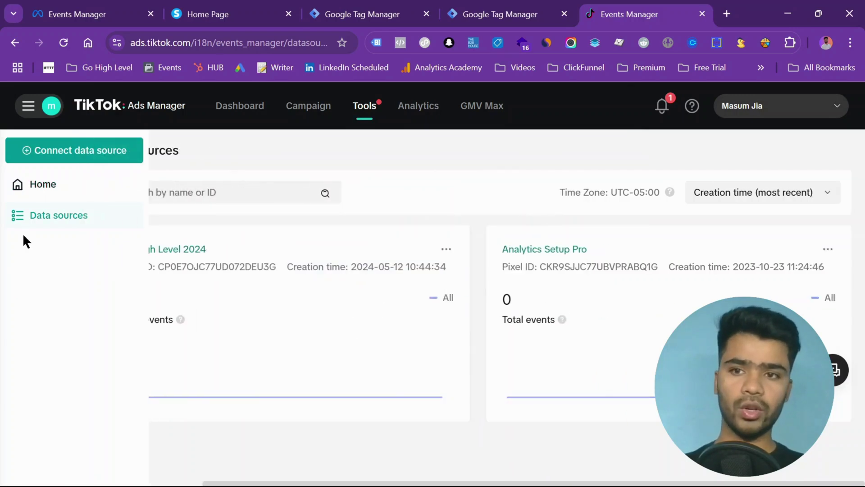
# Start connecting a Web data source and enter the domain systeme.trackandoptimize.com.
pyautogui.click(53, 154)
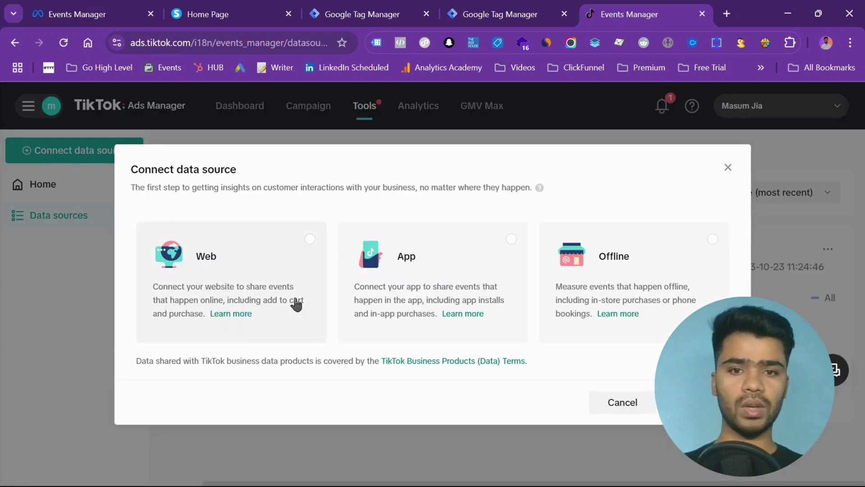
pyautogui.click(295, 304)
pyautogui.click(694, 402)
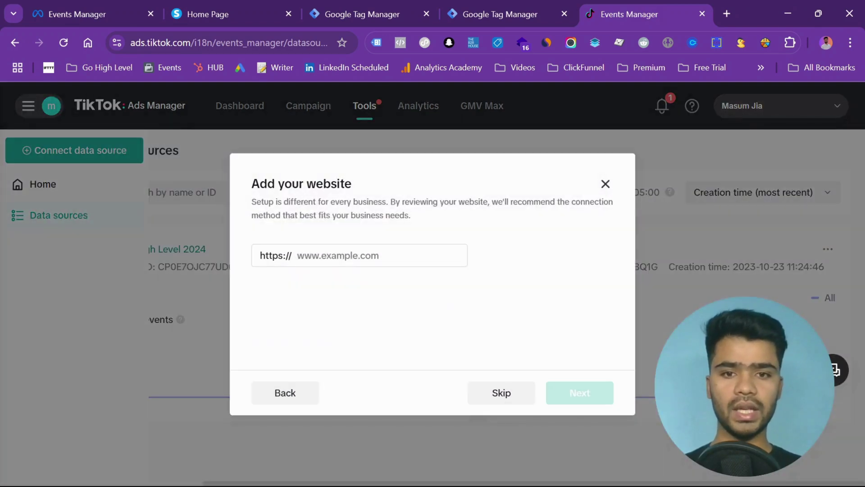
pyautogui.click(354, 260)
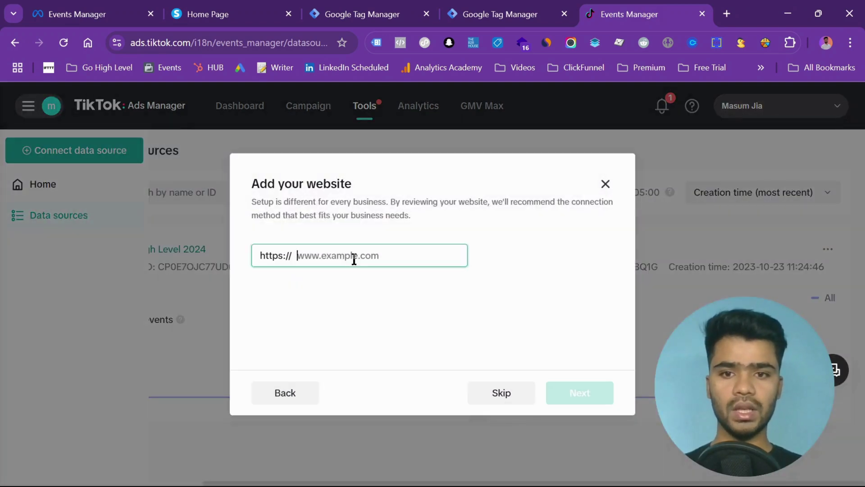
pyautogui.click(219, 11)
pyautogui.doubleClick(171, 41)
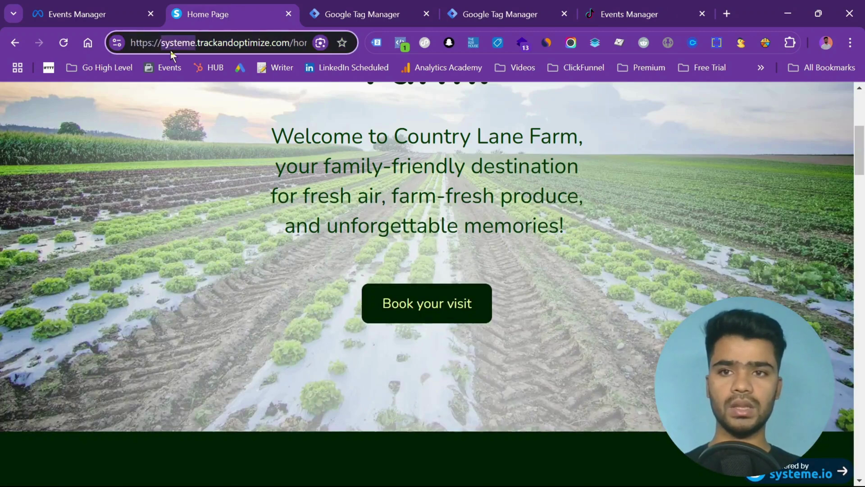
pyautogui.click(165, 45)
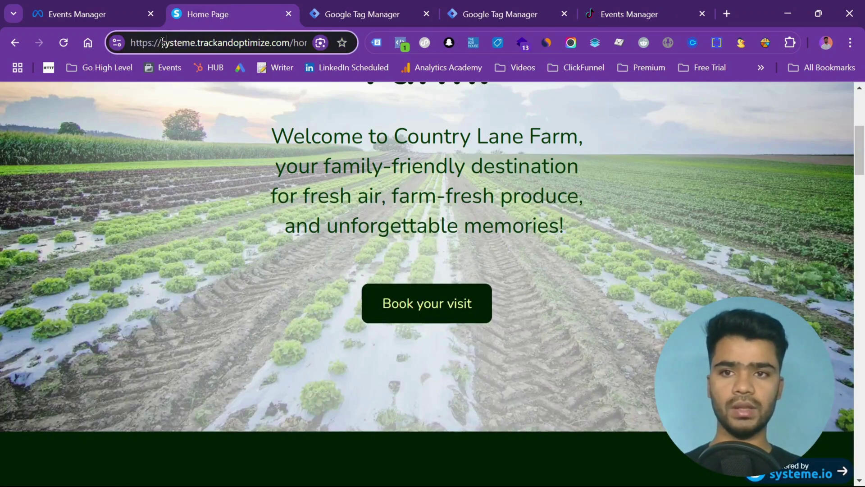
pyautogui.moveTo(163, 43); pyautogui.dragTo(287, 41)
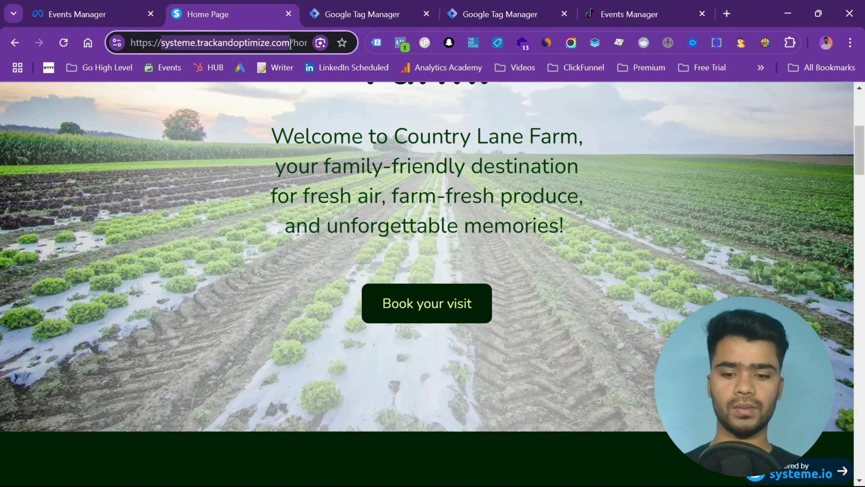
pyautogui.hotkey('ctrl', 'c')
pyautogui.click(629, 14)
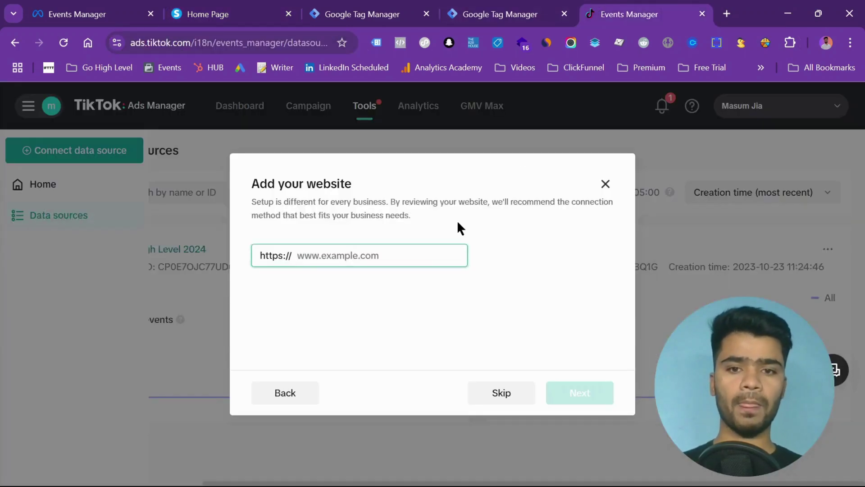
pyautogui.hotkey('ctrl', 'v')
# Choose Manual setup with TikTok Pixel + Events API as the connection method.
pyautogui.click(576, 392)
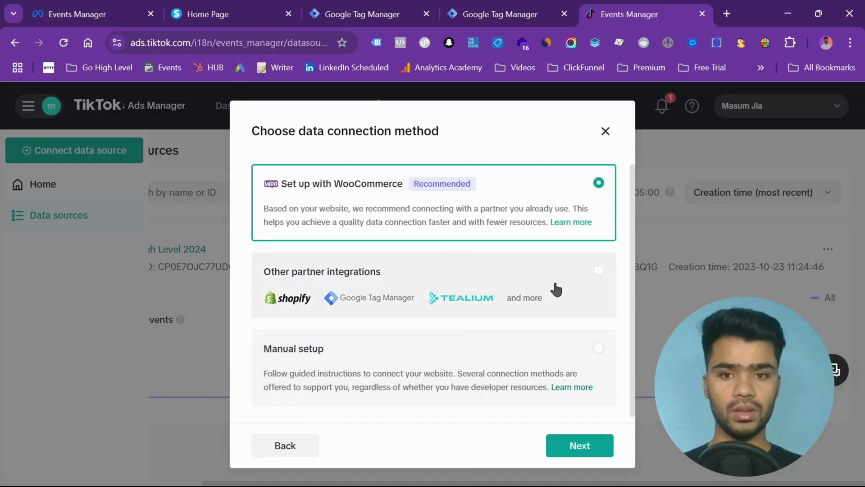
pyautogui.scroll(-1, 554, 289)
pyautogui.click(517, 387)
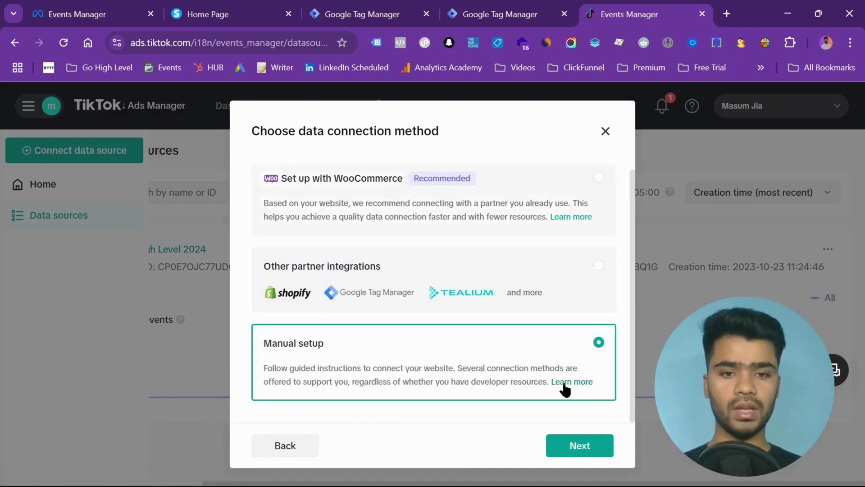
pyautogui.click(604, 442)
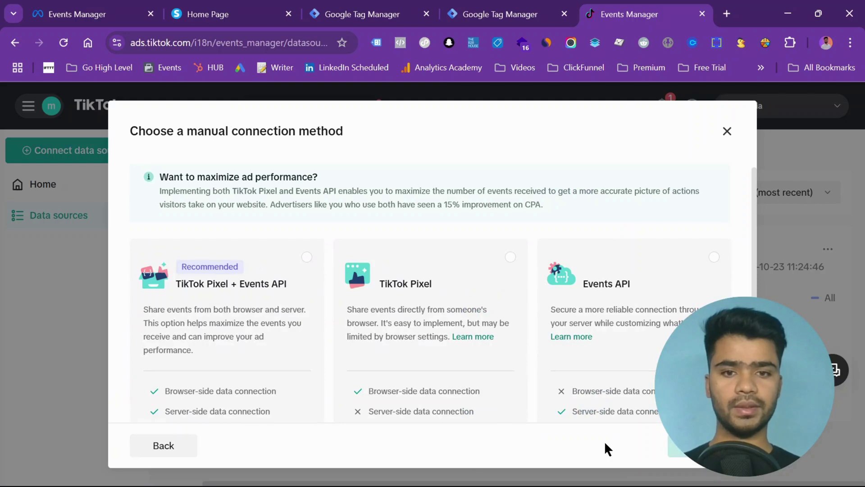
pyautogui.click(304, 257)
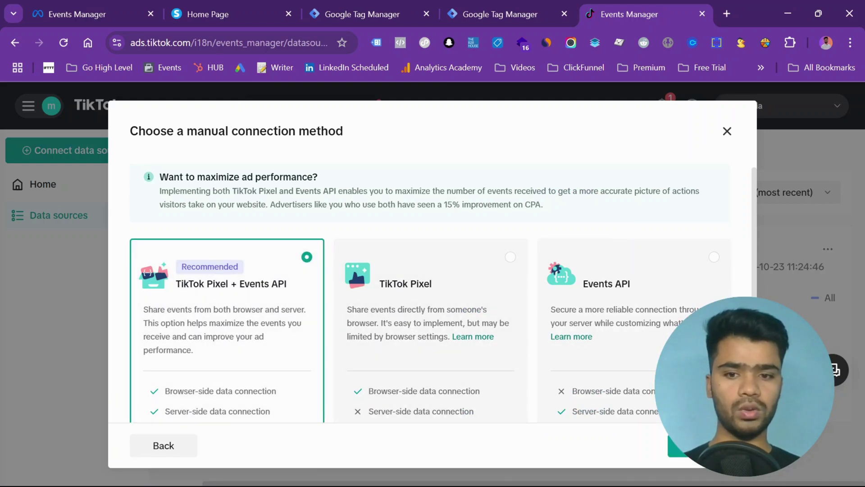
# Create a pixel named 'Track & Optimize' and reach its Install base code step.
pyautogui.click(689, 446)
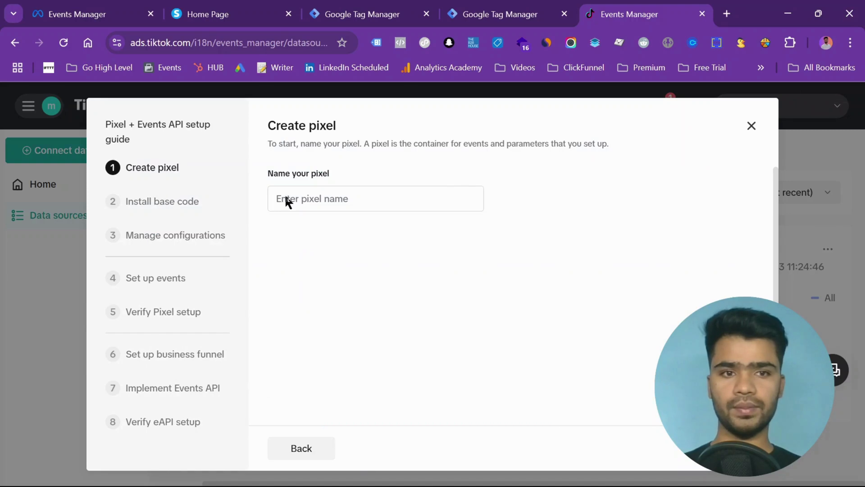
pyautogui.click(300, 195)
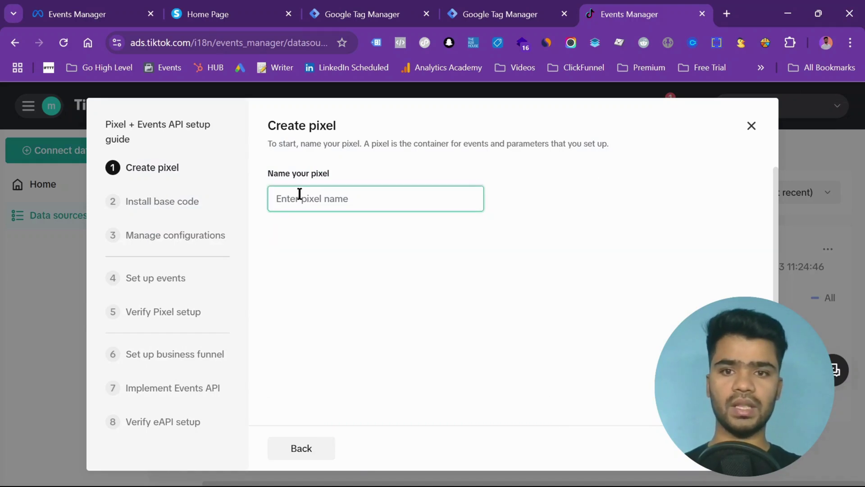
pyautogui.write('Track & Optimize')
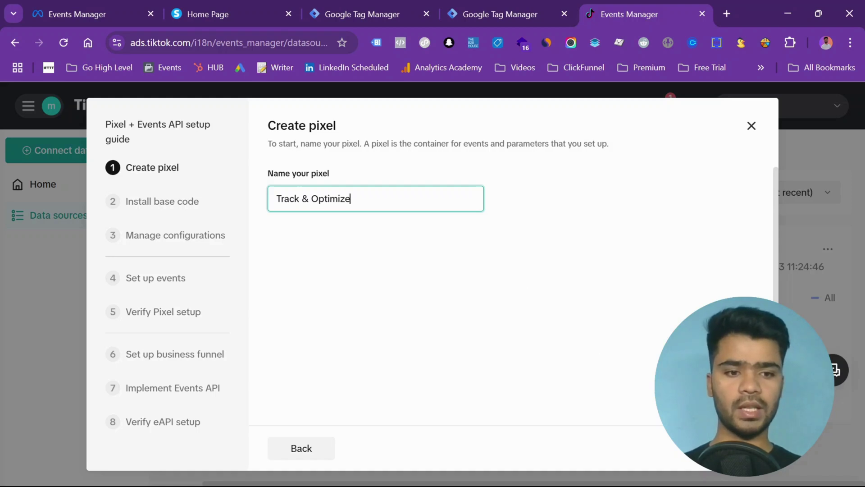
pyautogui.press('Tab')
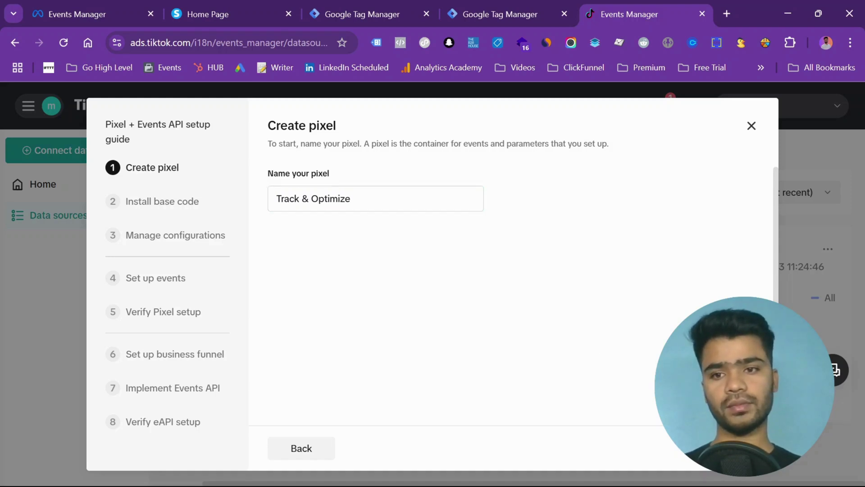
pyautogui.press('Return')
# Copy the pixel base code and advance to the configuration settings.
pyautogui.scroll(-2, 465, 273)
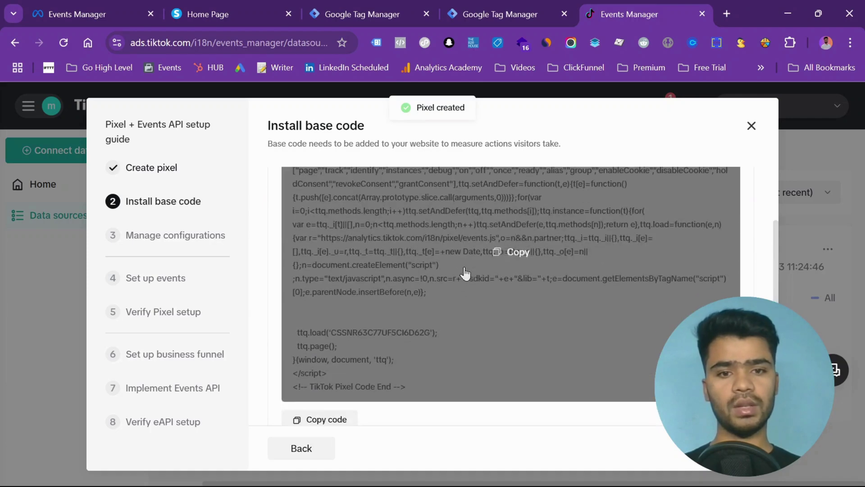
pyautogui.click(517, 252)
pyautogui.scroll(-5, 518, 250)
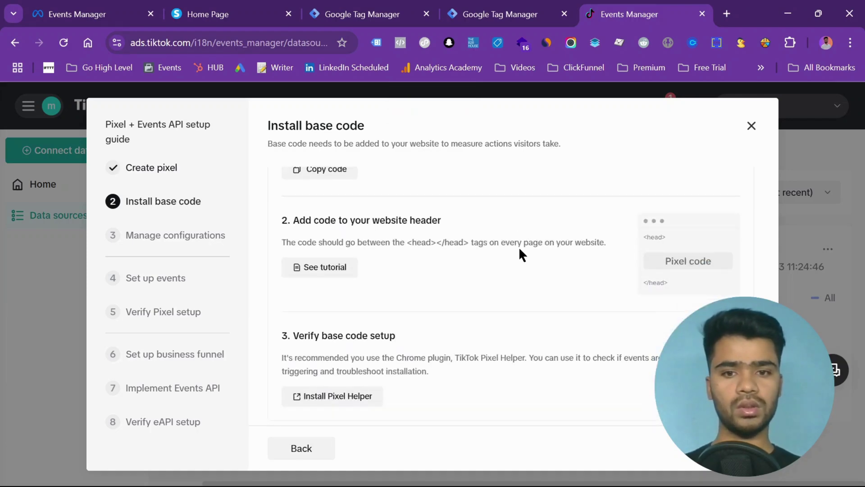
pyautogui.scroll(-1, 519, 249)
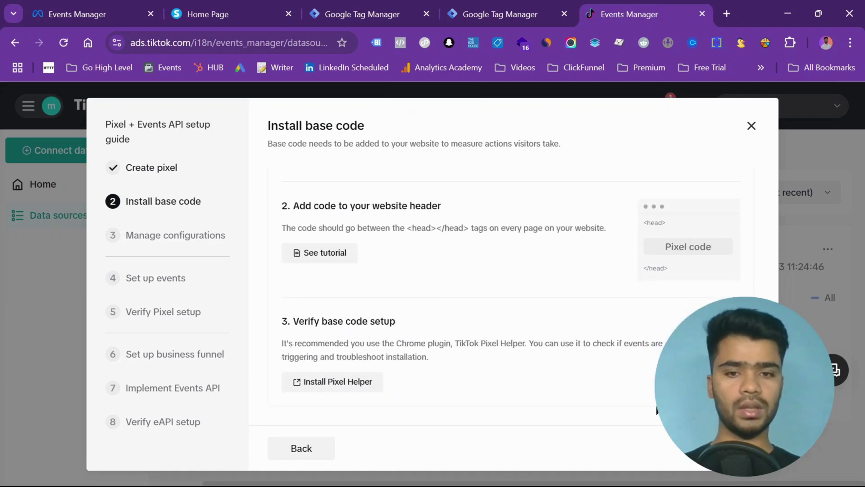
pyautogui.scroll(1, 432, 266)
pyautogui.scroll(-1, 434, 267)
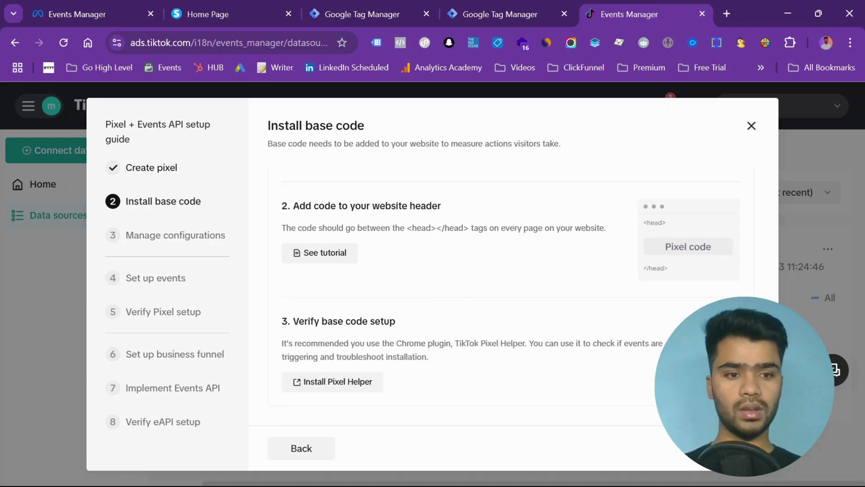
pyautogui.click(739, 448)
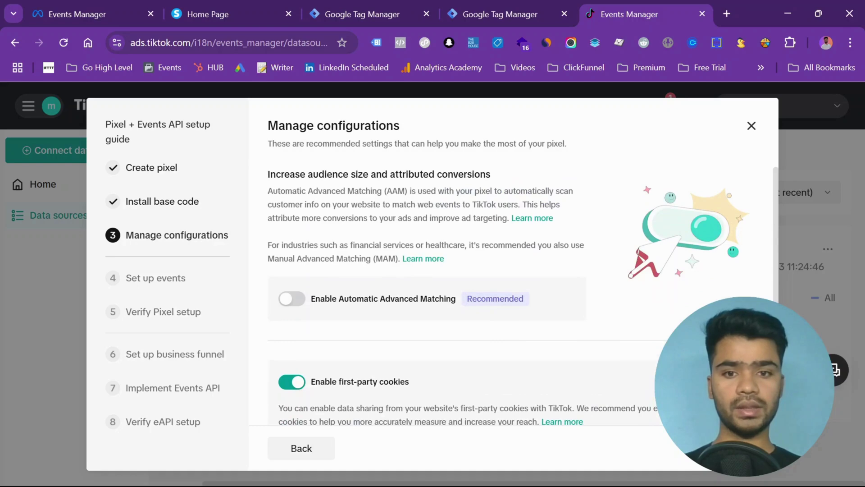
# Enable Automatic Advanced Matching and continue to Set up events.
pyautogui.click(291, 308)
pyautogui.scroll(-5, 292, 310)
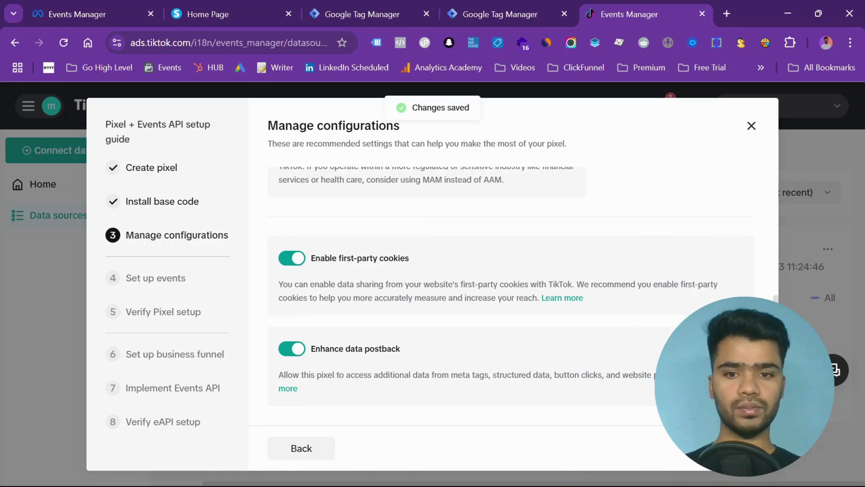
pyautogui.click(739, 447)
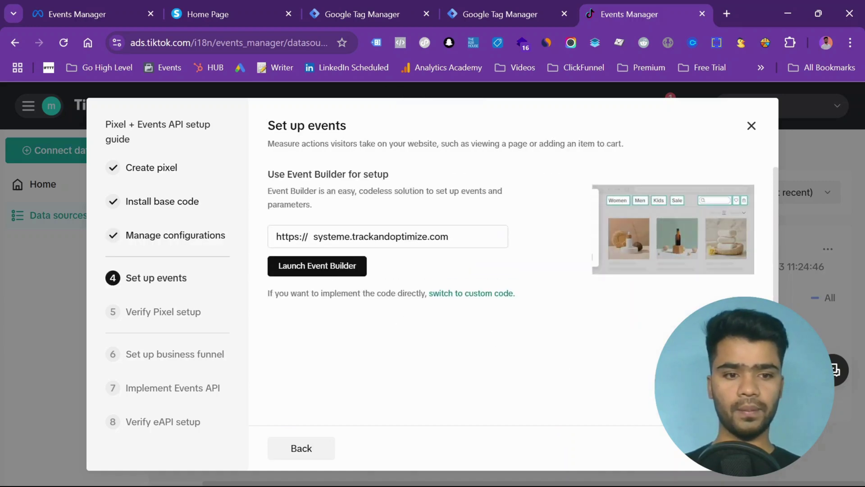
# Step through Set up events, Testing, business funnel and Events API to Verify eAPI setup.
pyautogui.click(739, 448)
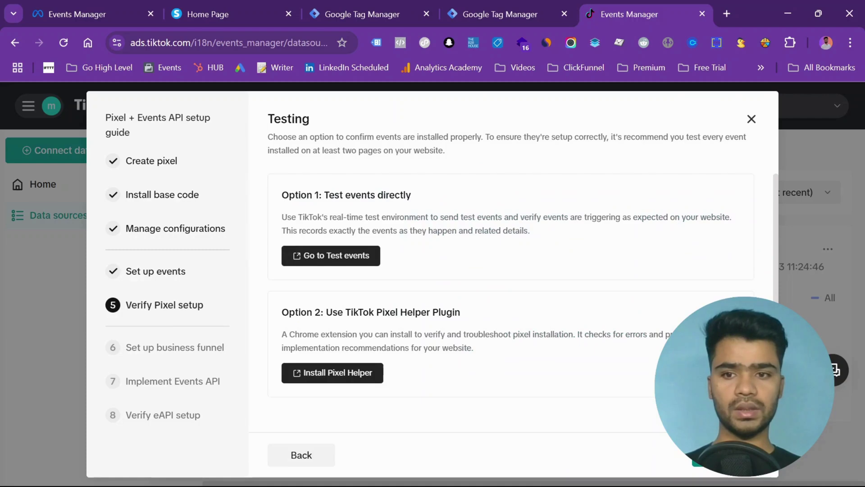
pyautogui.click(739, 447)
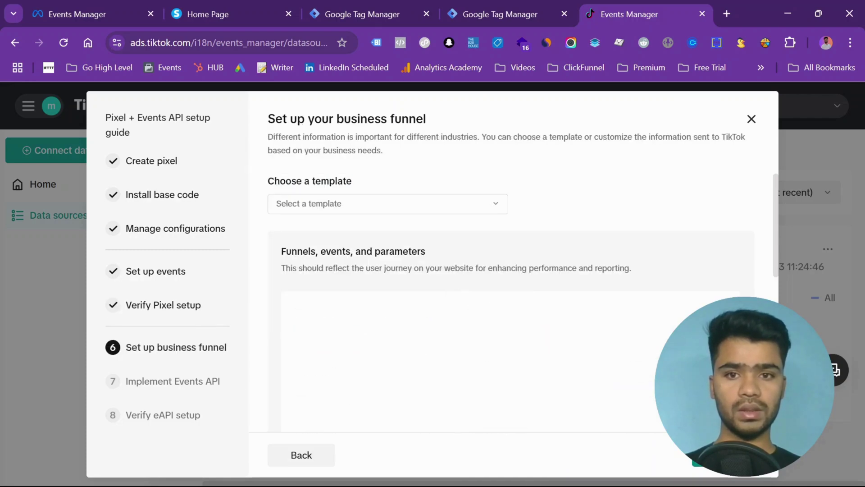
pyautogui.scroll(-4, 541, 231)
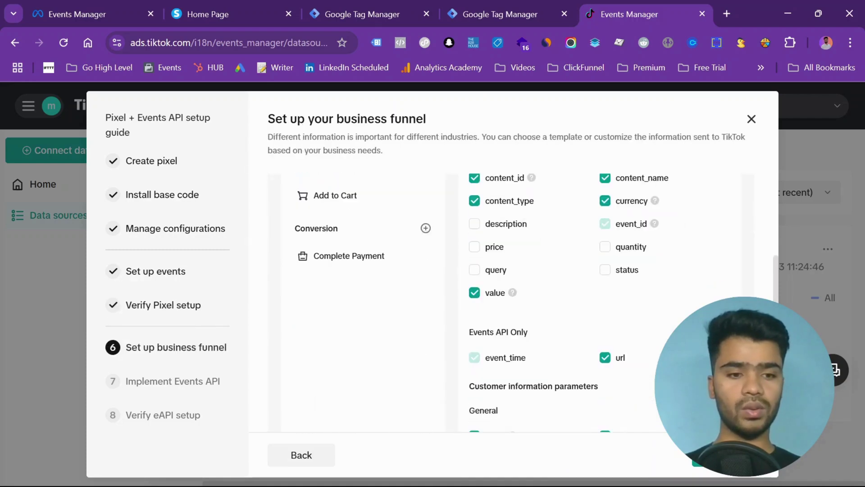
pyautogui.scroll(1, 499, 356)
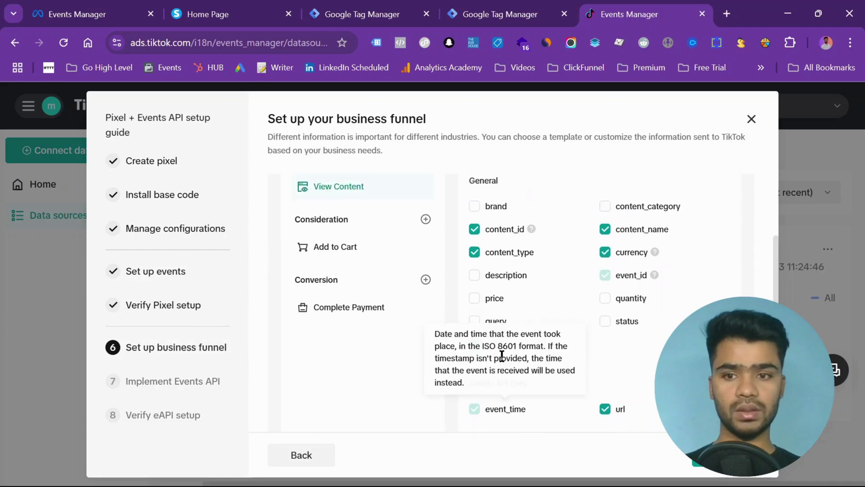
pyautogui.scroll(1, 374, 309)
pyautogui.scroll(2, 373, 309)
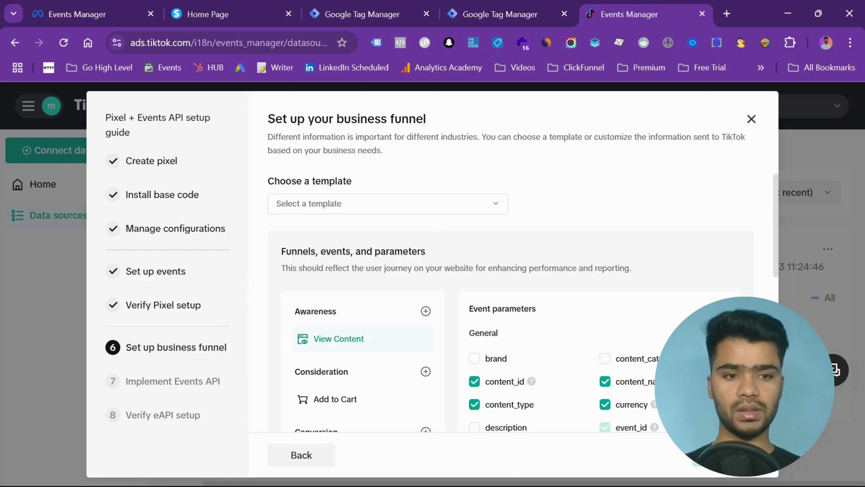
pyautogui.click(721, 455)
pyautogui.click(721, 455)
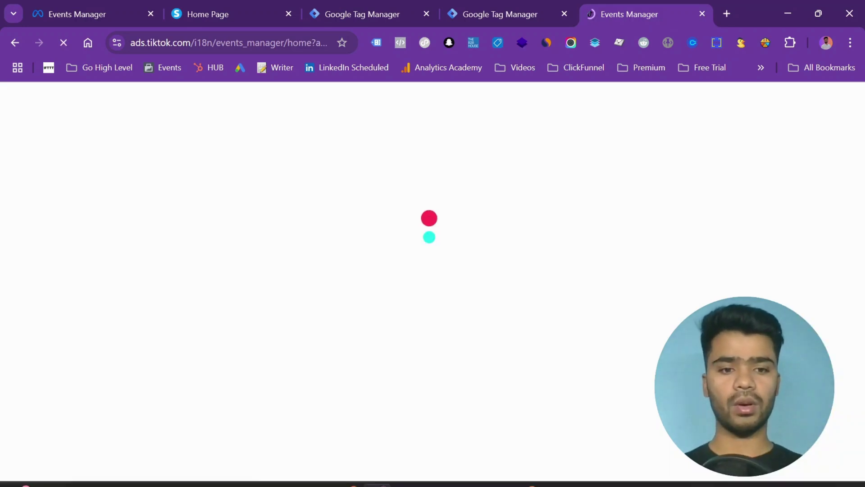
# Expand the pixel setup task list and dismiss the setup tour.
pyautogui.moveTo(555, 483)
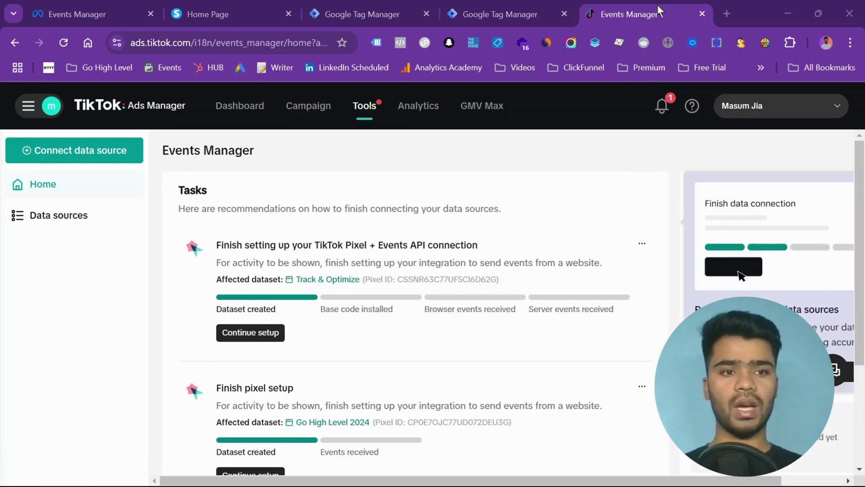
pyautogui.scroll(-3, 394, 258)
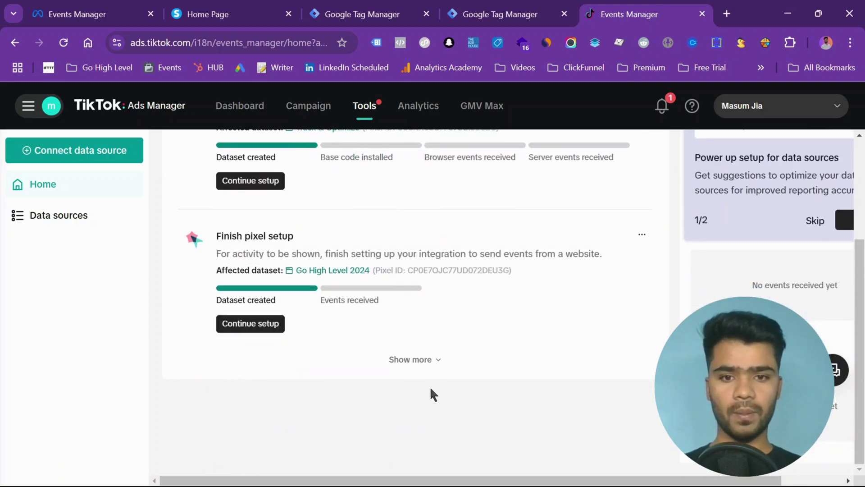
pyautogui.click(409, 359)
pyautogui.scroll(-2, 410, 356)
pyautogui.scroll(5, 411, 360)
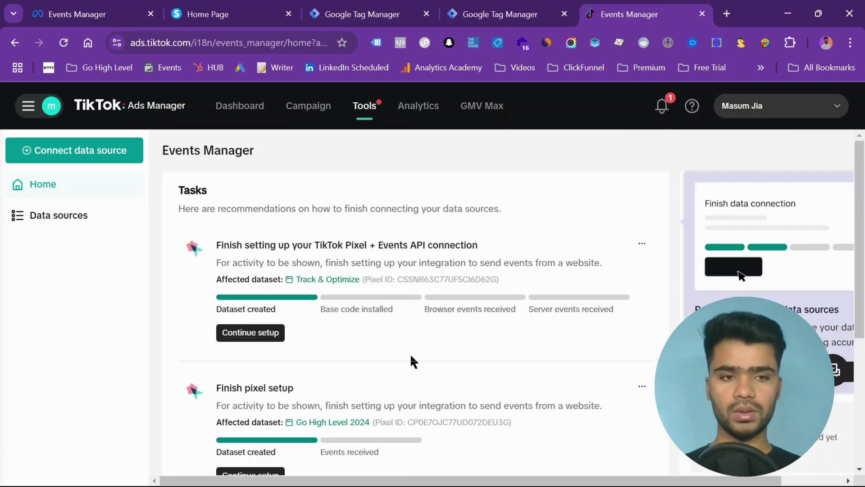
pyautogui.scroll(-3, 411, 358)
pyautogui.hscroll(2, 411, 360)
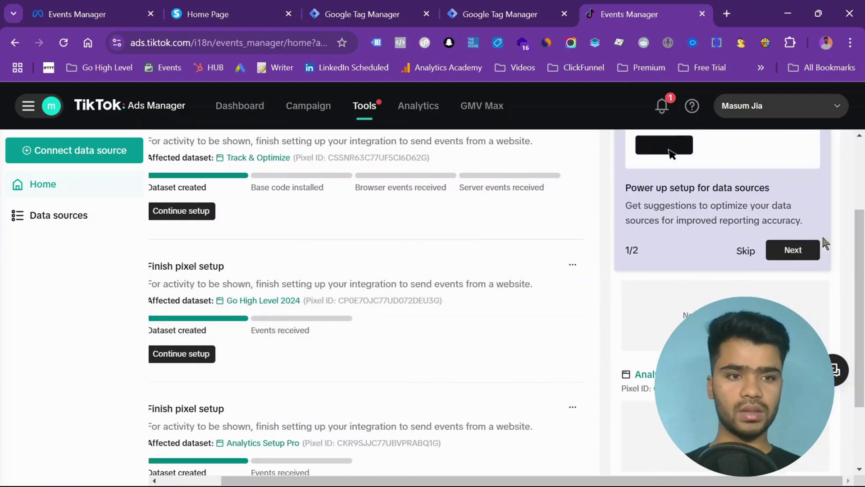
pyautogui.click(747, 252)
# Open the Track & Optimize pixel's detail page and close the extra dataset tab.
pyautogui.click(747, 255)
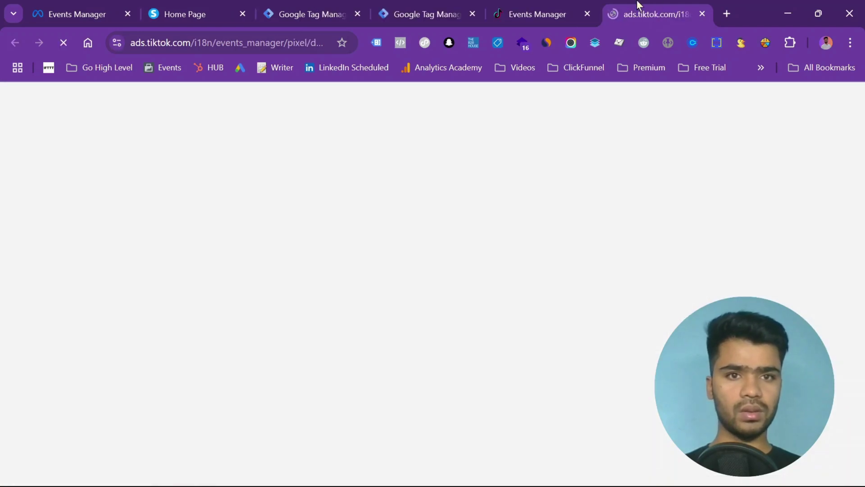
pyautogui.click(557, 7)
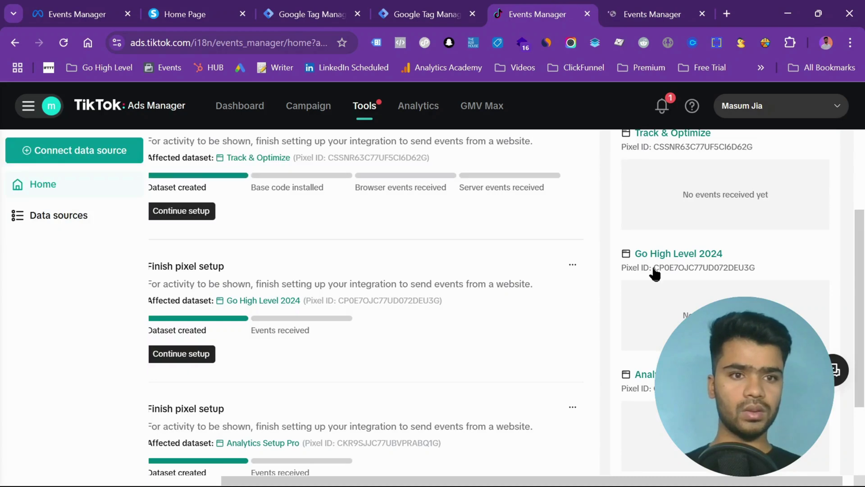
pyautogui.scroll(3, 654, 266)
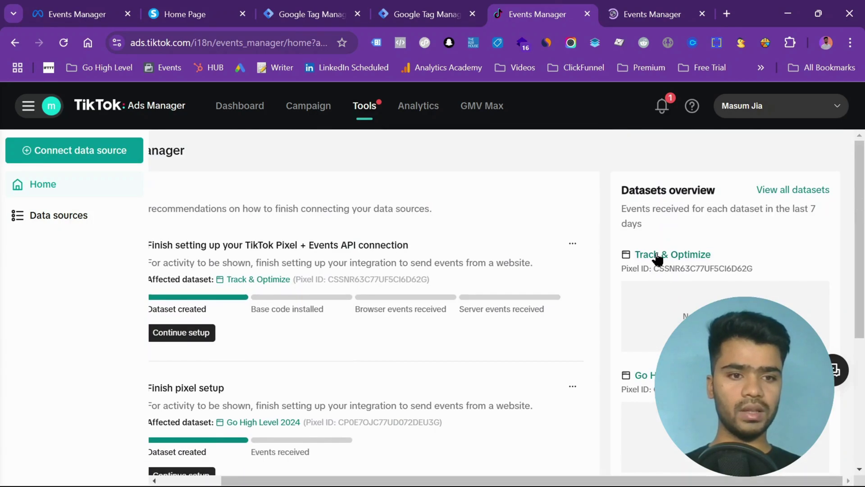
pyautogui.click(656, 255)
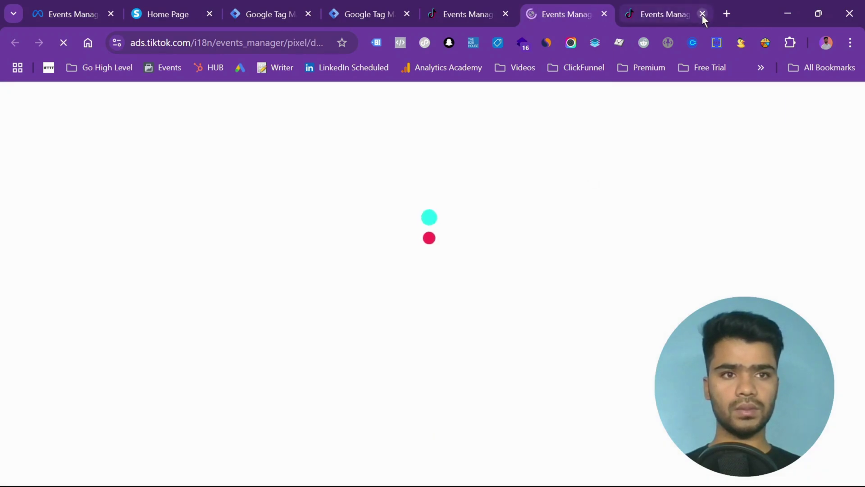
pyautogui.click(702, 14)
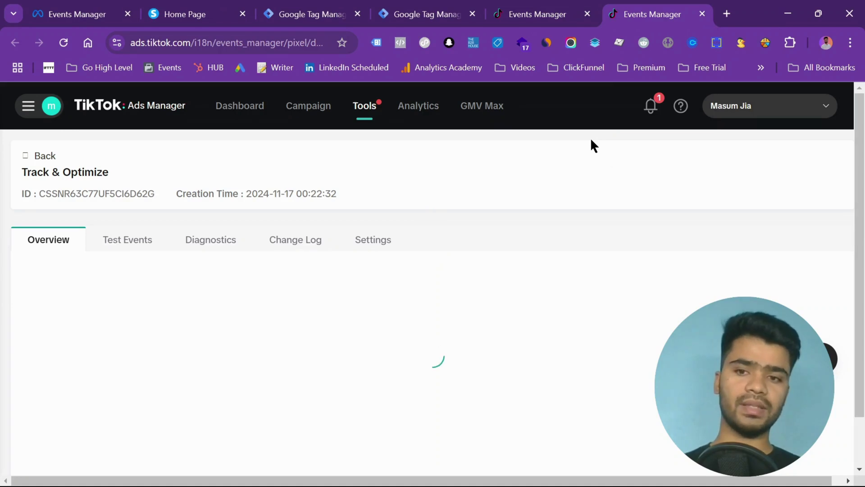
# Create a new Custom HTML tag in Tag Manager containing the pasted TikTok pixel code.
pyautogui.click(327, 6)
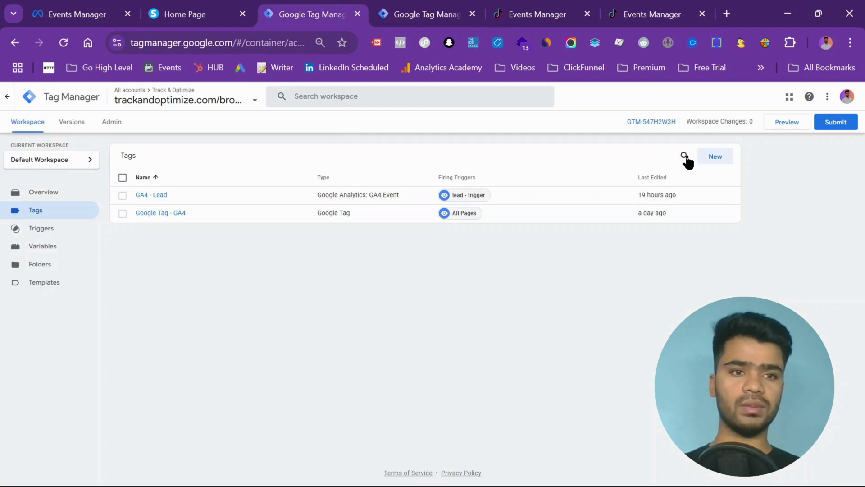
pyautogui.click(700, 163)
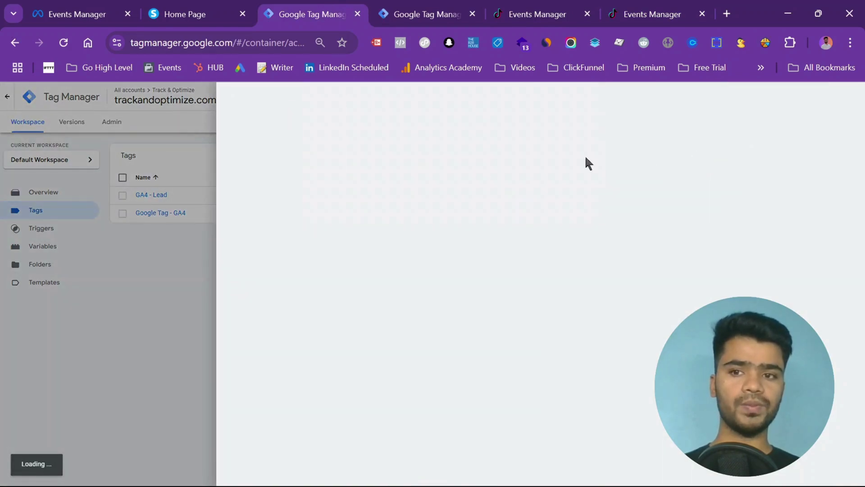
pyautogui.click(481, 178)
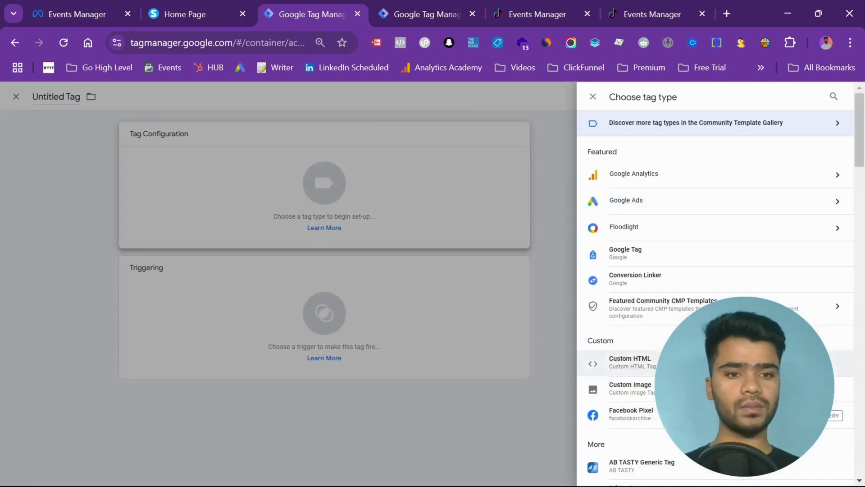
pyautogui.click(630, 362)
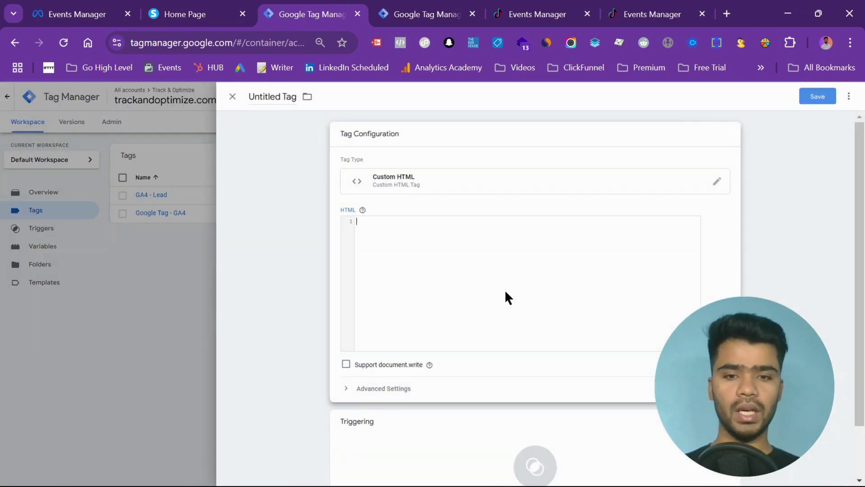
pyautogui.click(505, 289)
pyautogui.hotkey('ctrl', 'v')
pyautogui.scroll(2, 505, 290)
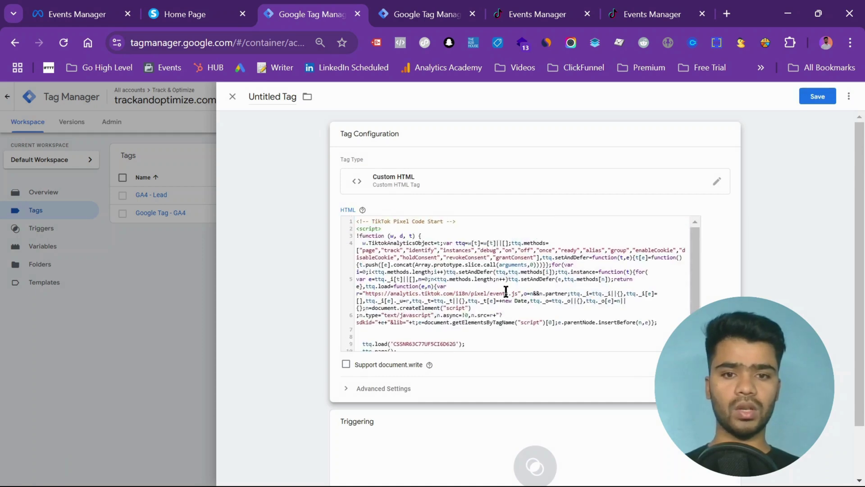
pyautogui.scroll(-2, 506, 290)
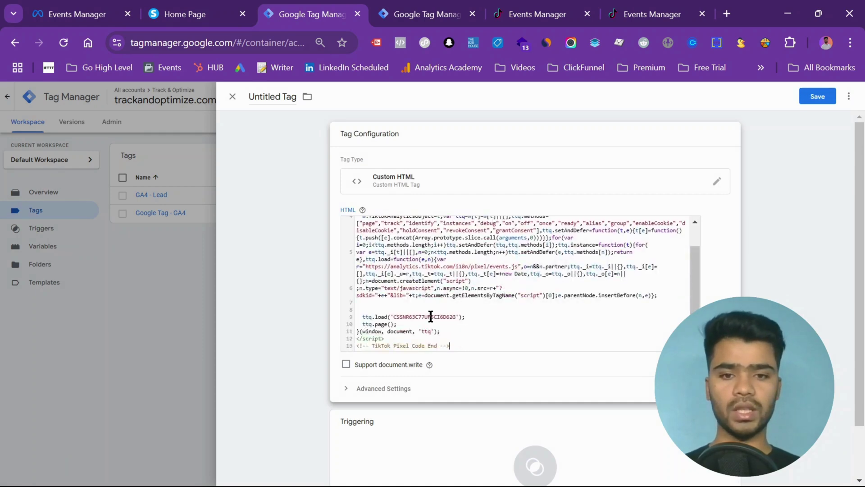
pyautogui.scroll(2, 431, 316)
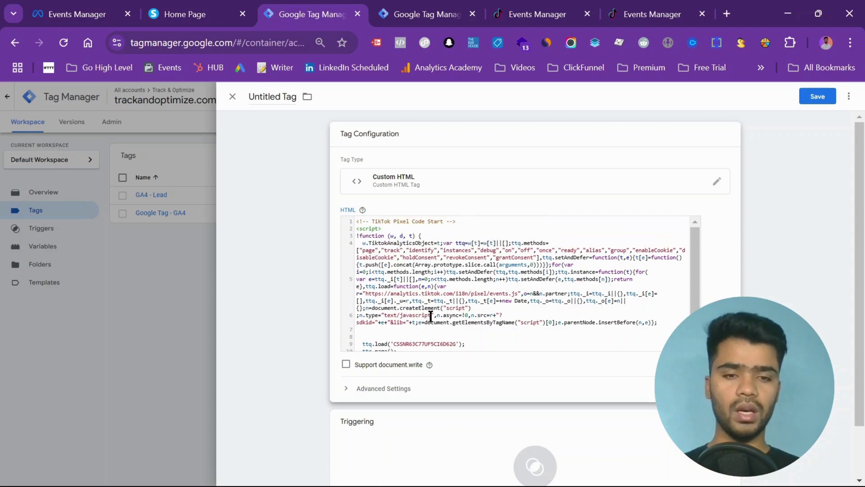
pyautogui.scroll(-1, 431, 317)
# Set the tag to fire on All Pages and save it as 'Tiktok Pixel Base Code'.
pyautogui.click(471, 422)
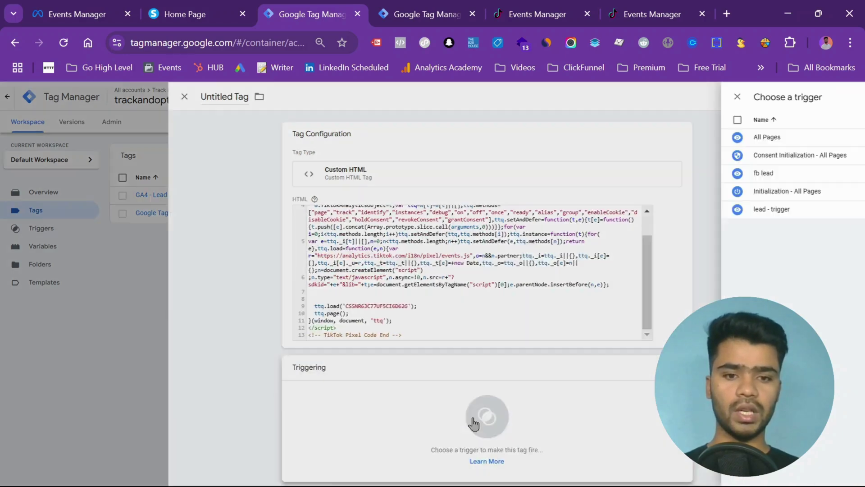
pyautogui.click(274, 138)
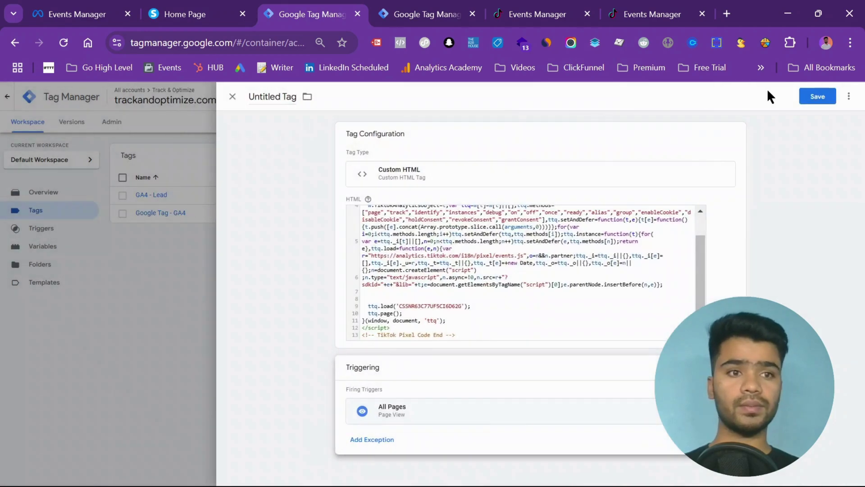
pyautogui.click(808, 96)
pyautogui.write('Tikt')
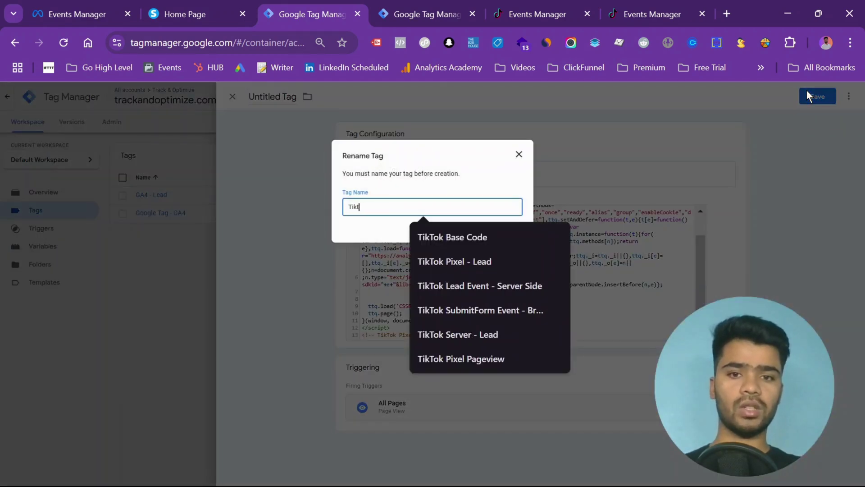
pyautogui.write('ok Pixel')
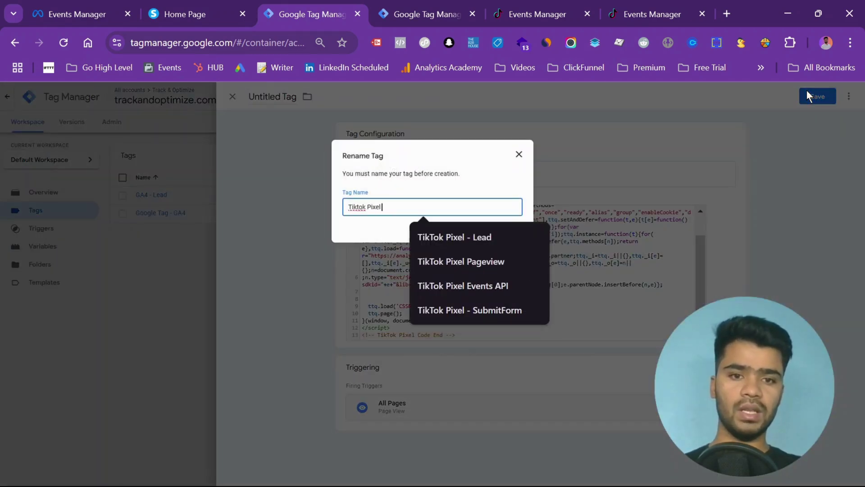
pyautogui.write(' B')
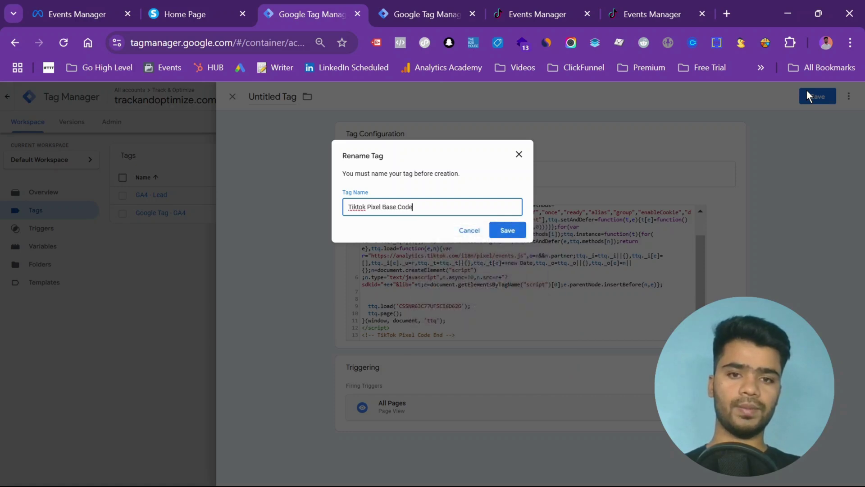
pyautogui.write('ase Code')
pyautogui.press('Return')
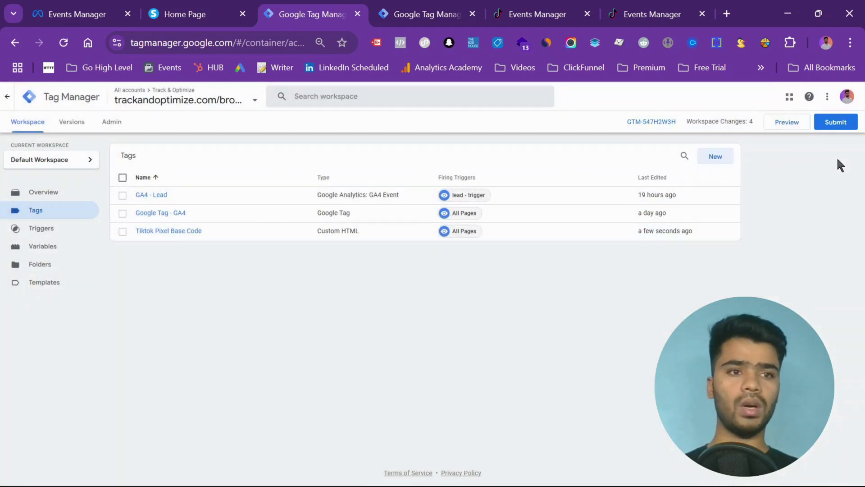
# Submit and publish the container version without a description.
pyautogui.click(842, 121)
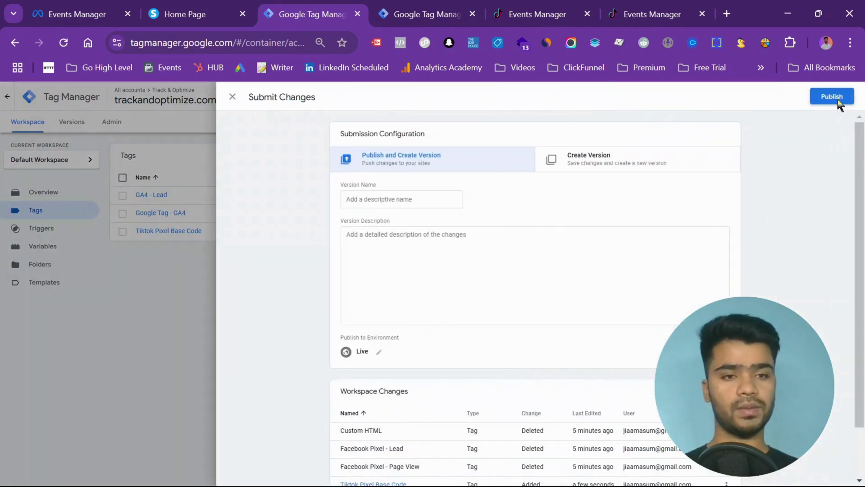
pyautogui.click(838, 102)
pyautogui.click(532, 359)
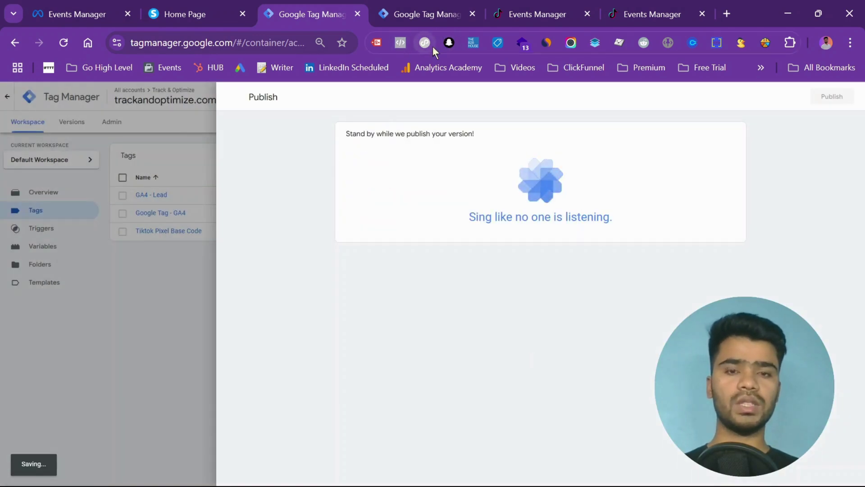
# Check Pixel Helper, then search 'tiktok pixel helper' and open its Chrome Web Store listing.
pyautogui.click(432, 46)
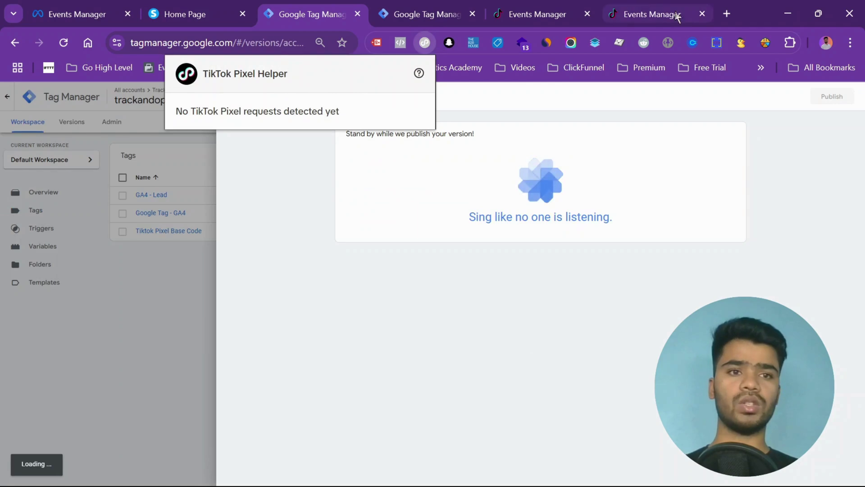
pyautogui.click(727, 14)
pyautogui.write('tik')
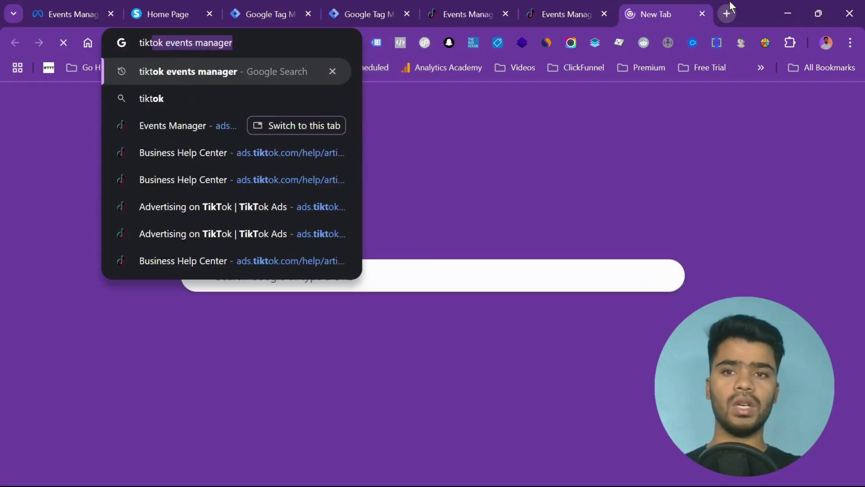
pyautogui.write('tok pixel')
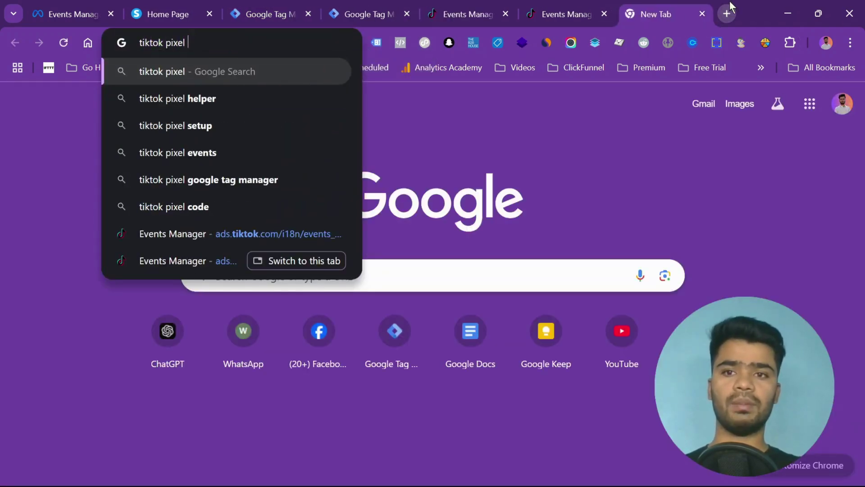
pyautogui.press('Down')
pyautogui.press('Return')
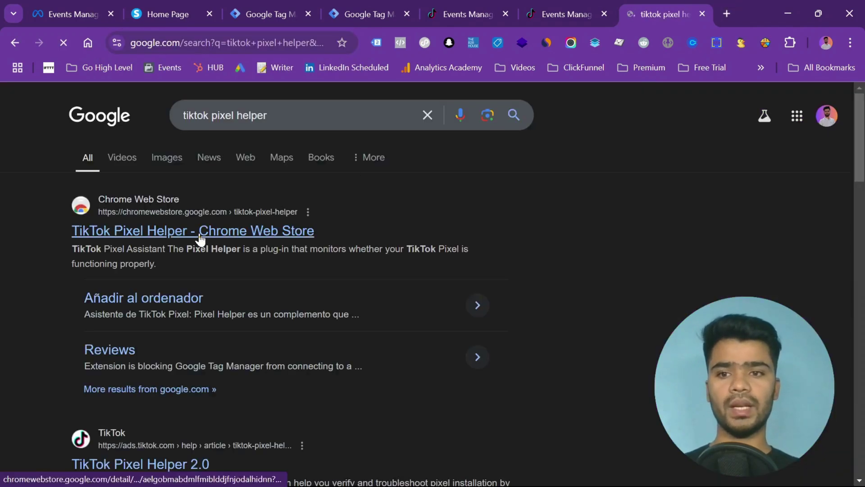
pyautogui.click(199, 232)
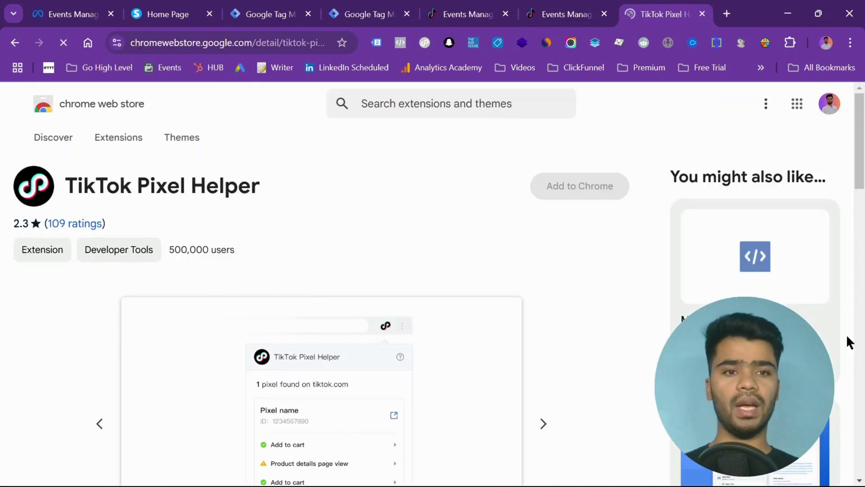
# Reload the Country Lane Farm home page and confirm Pixel Helper shows Track & Optimize's Pageview event.
pyautogui.click(705, 11)
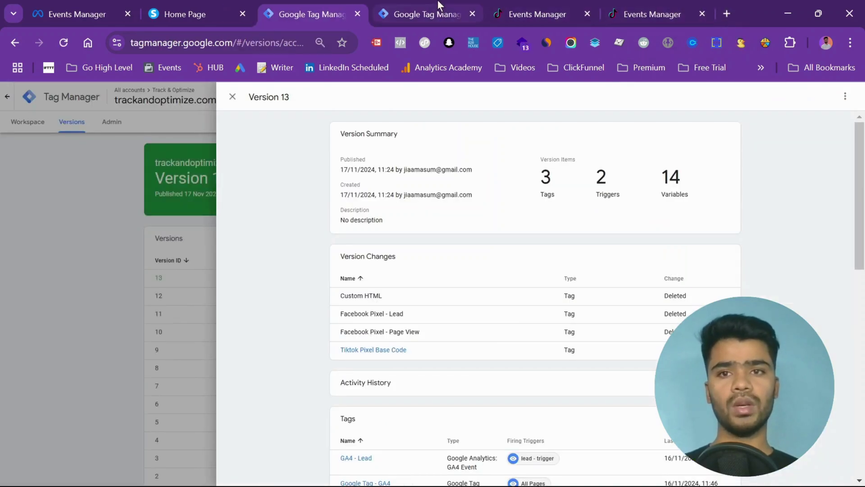
pyautogui.click(204, 10)
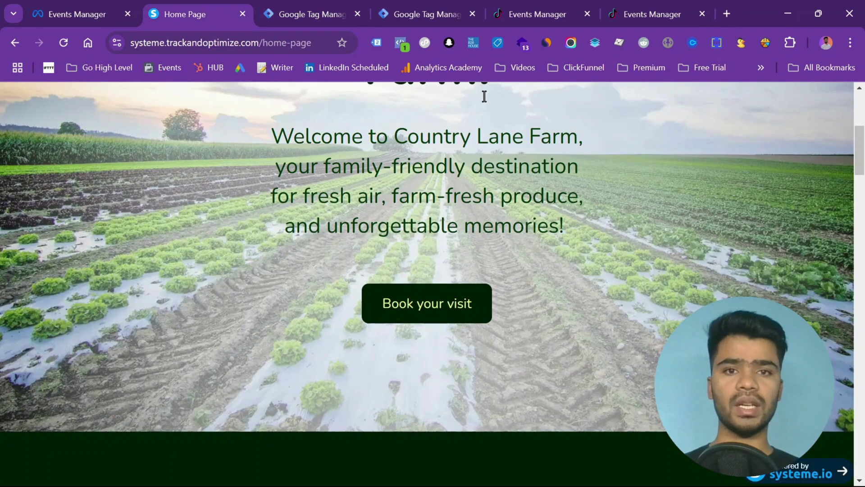
pyautogui.press('F5')
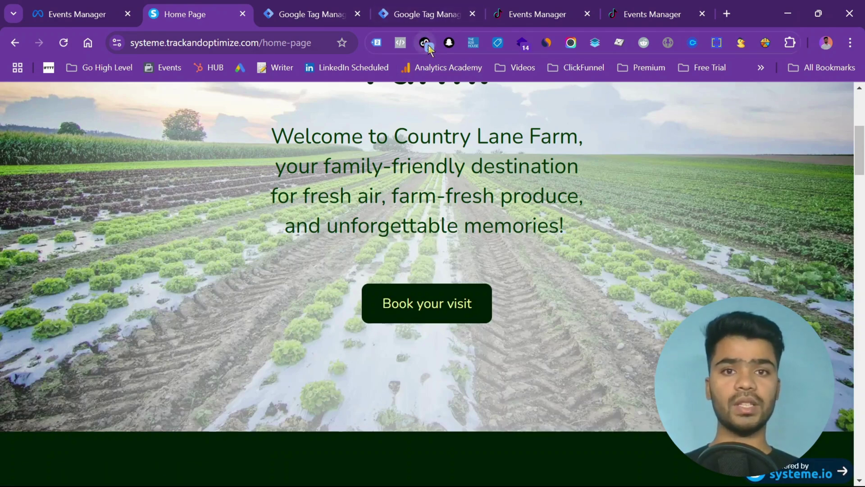
pyautogui.click(426, 44)
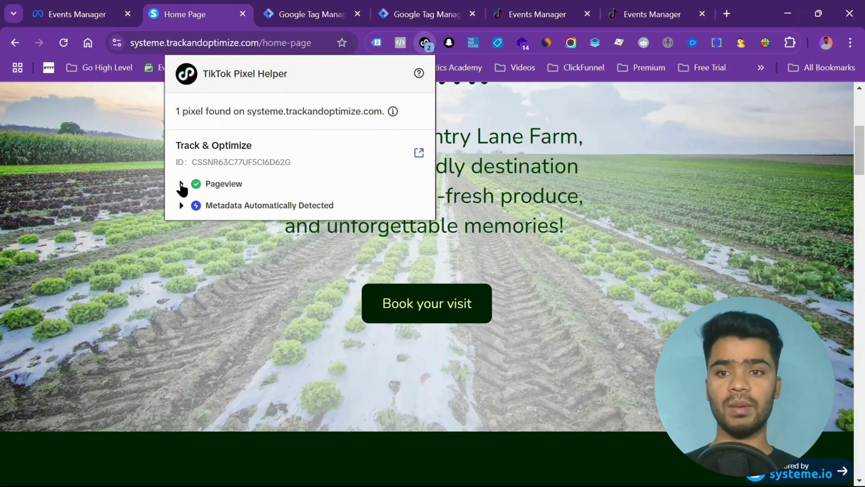
pyautogui.click(181, 185)
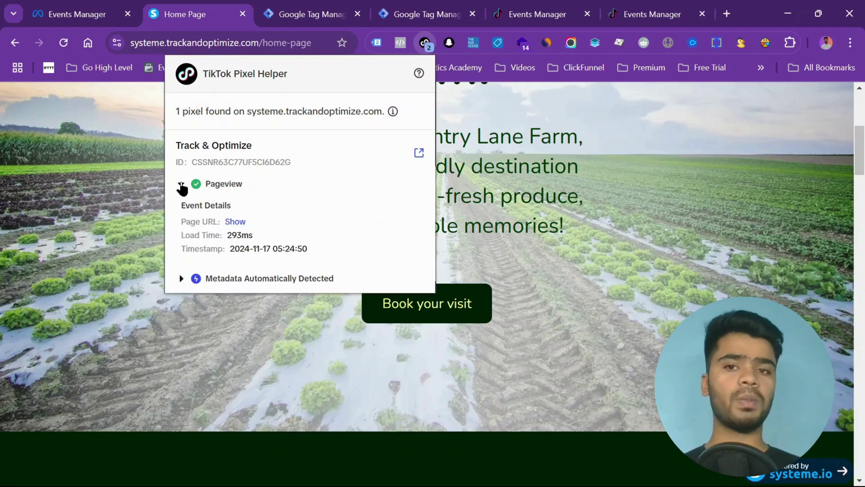